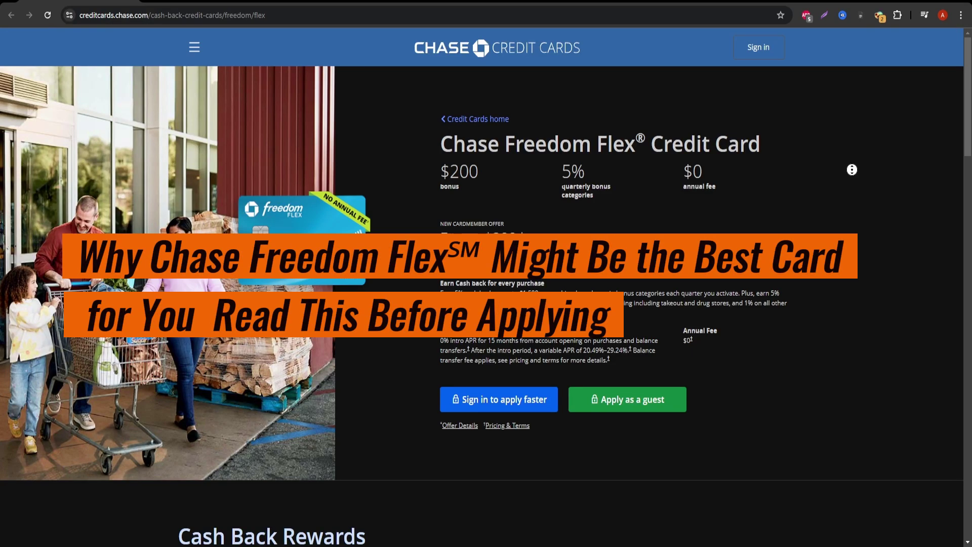
{"action": "scroll", "coordinate": [851, 170], "scroll_direction": "down", "scroll_amount": 1}
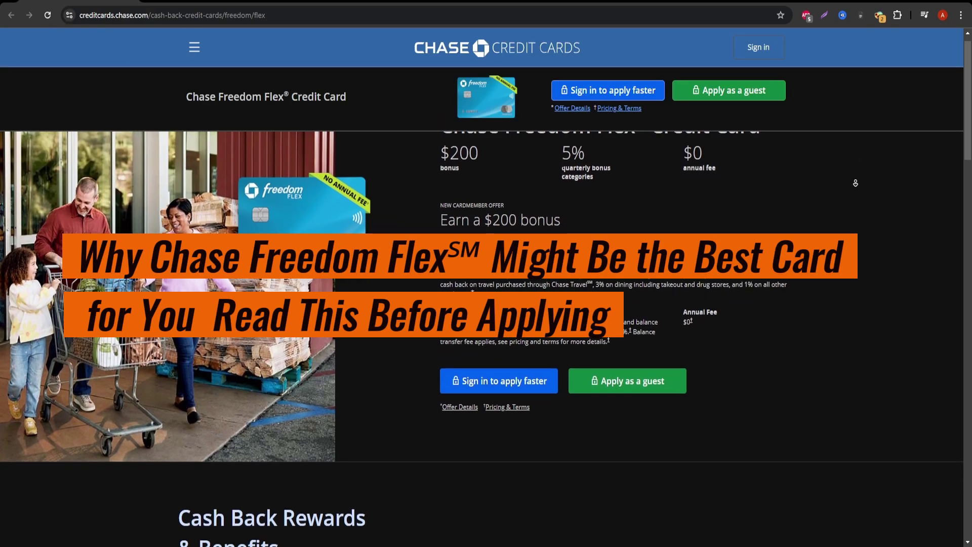
{"action": "scroll", "coordinate": [855, 184], "scroll_direction": "down", "scroll_amount": 1}
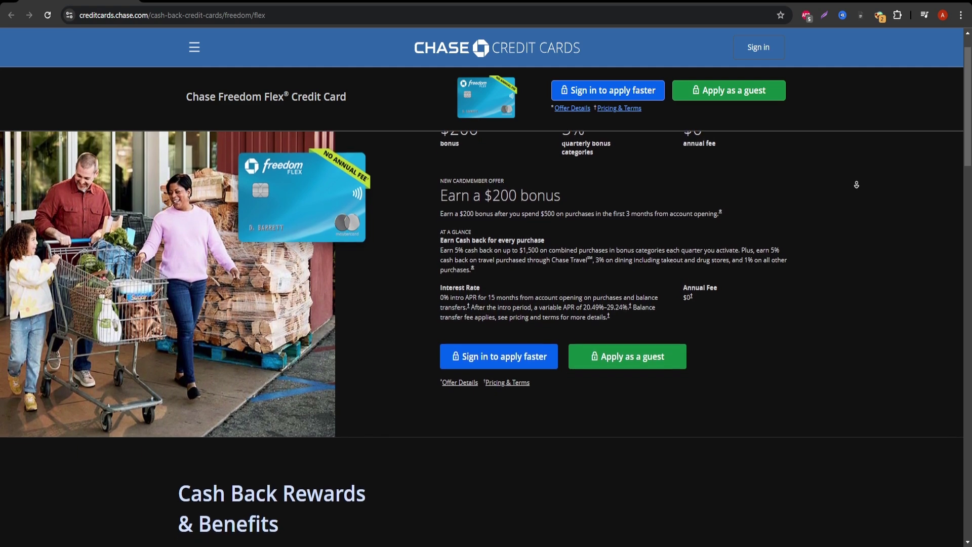
{"action": "scroll", "coordinate": [856, 186], "scroll_direction": "down", "scroll_amount": 2}
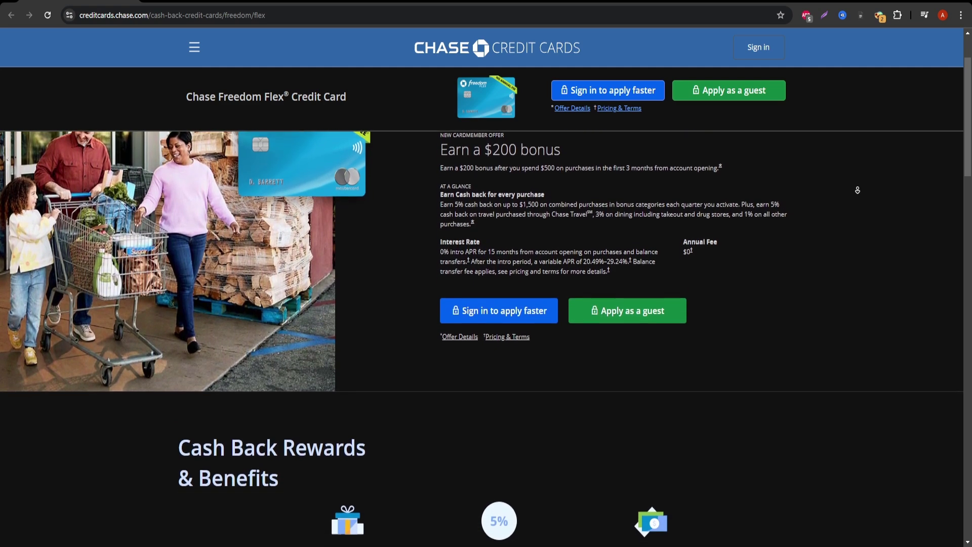
{"action": "scroll", "coordinate": [857, 190], "scroll_direction": "down", "scroll_amount": 2}
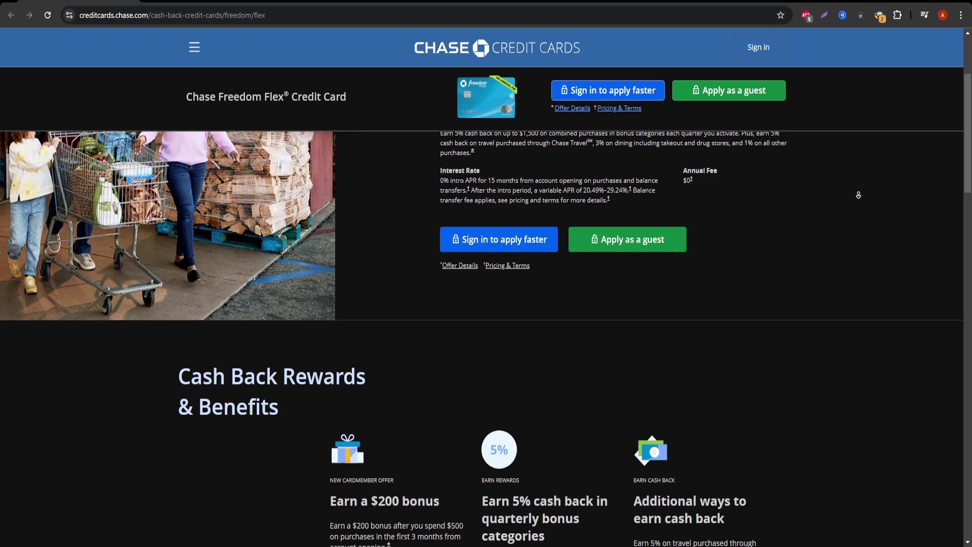
{"action": "scroll", "coordinate": [858, 195], "scroll_direction": "down", "scroll_amount": 3}
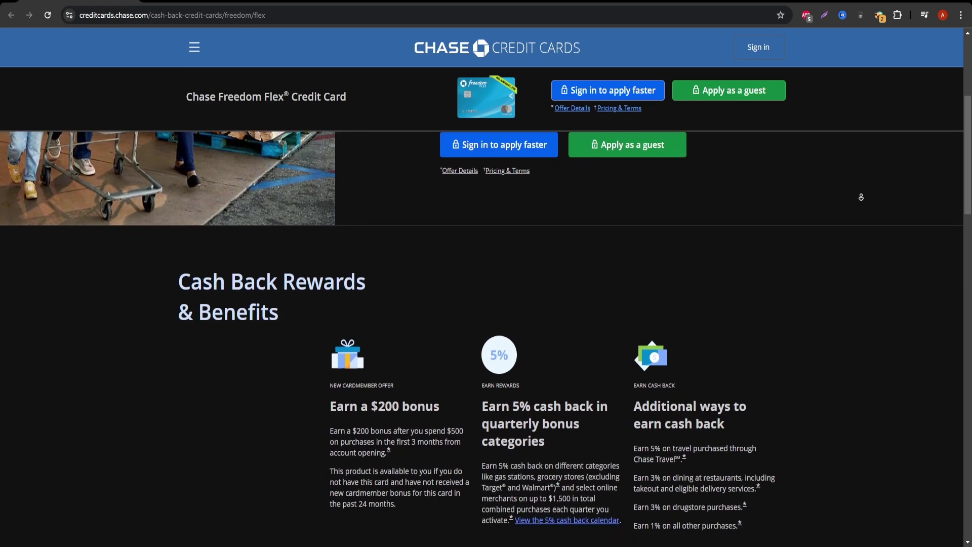
{"action": "scroll", "coordinate": [860, 197], "scroll_direction": "down", "scroll_amount": 3}
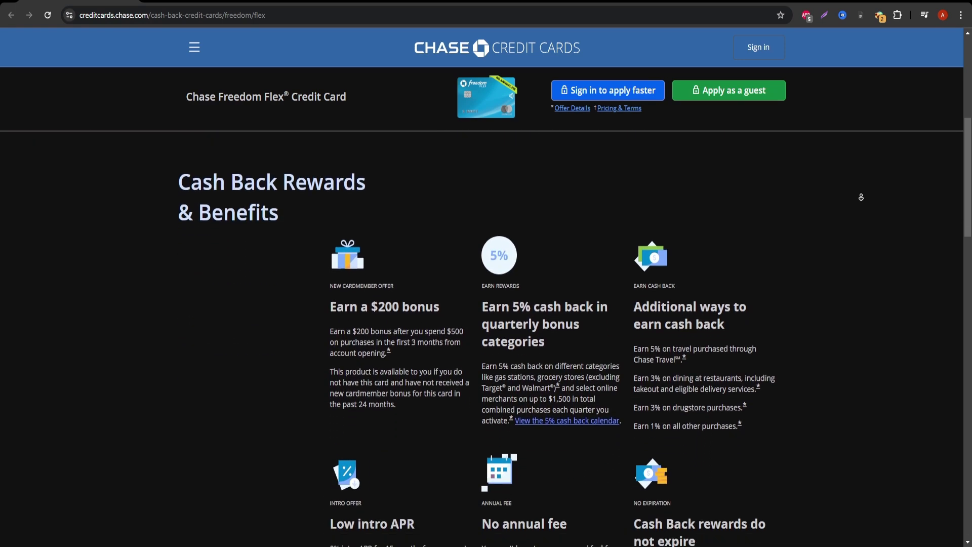
{"action": "scroll", "coordinate": [860, 197], "scroll_direction": "down", "scroll_amount": 3}
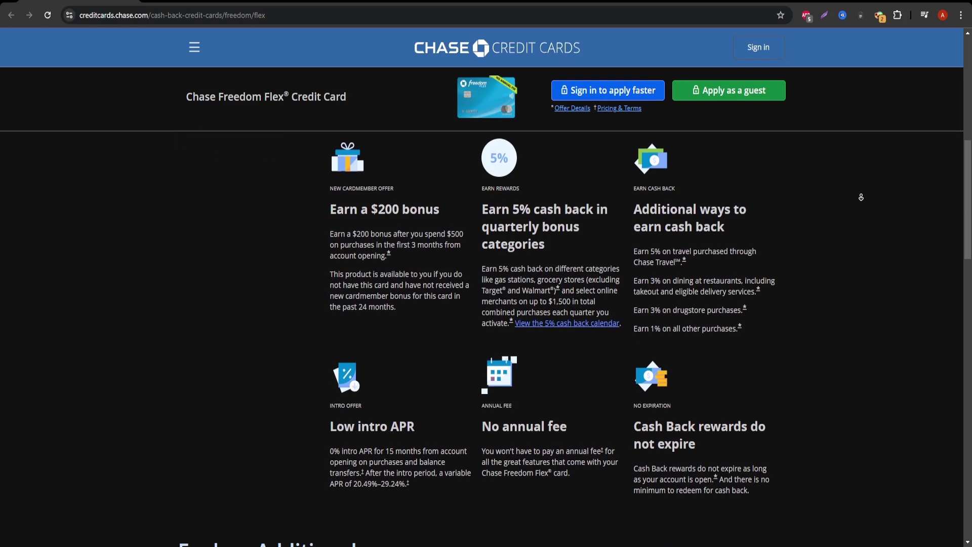
{"action": "scroll", "coordinate": [860, 196], "scroll_direction": "down", "scroll_amount": 3}
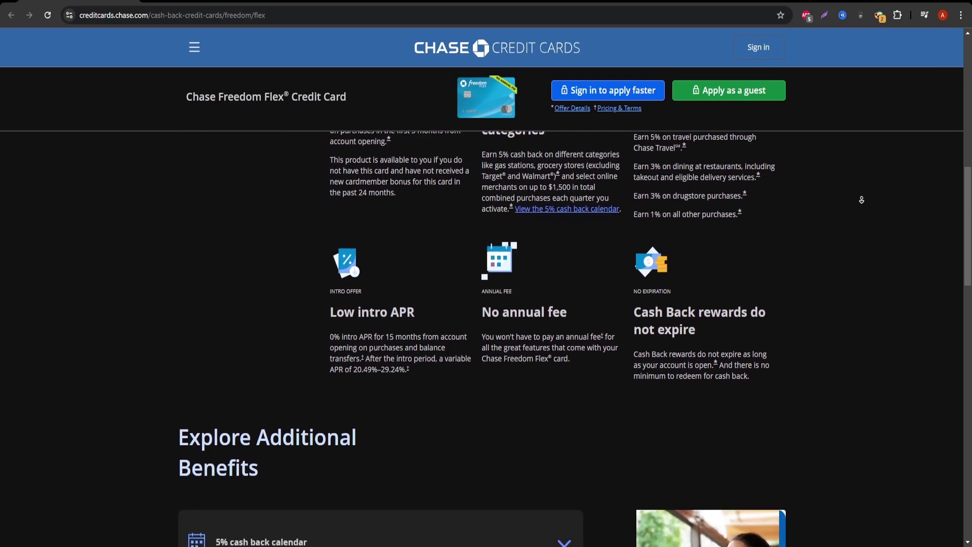
{"action": "scroll", "coordinate": [862, 200], "scroll_direction": "down", "scroll_amount": 3}
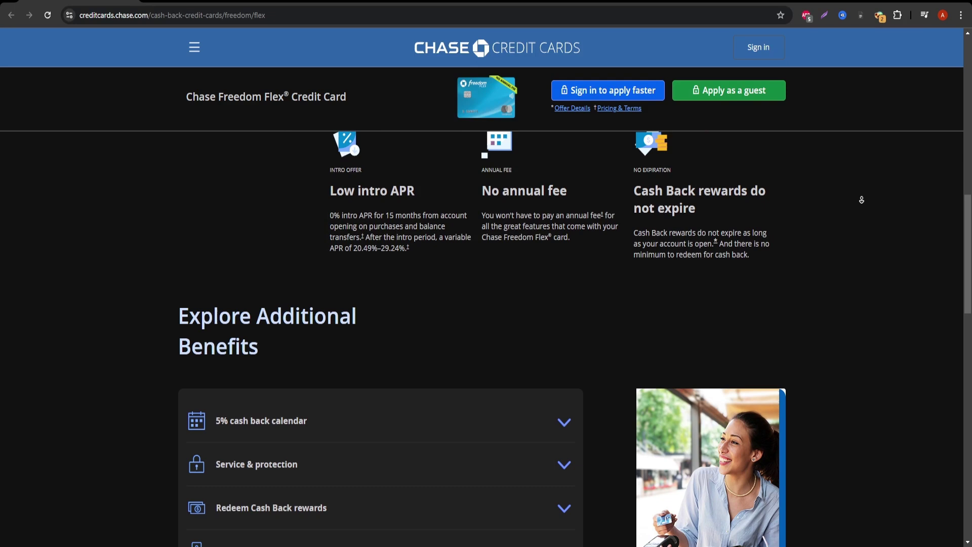
{"action": "scroll", "coordinate": [862, 200], "scroll_direction": "down", "scroll_amount": 1}
{"action": "scroll", "coordinate": [861, 200], "scroll_direction": "down", "scroll_amount": 1}
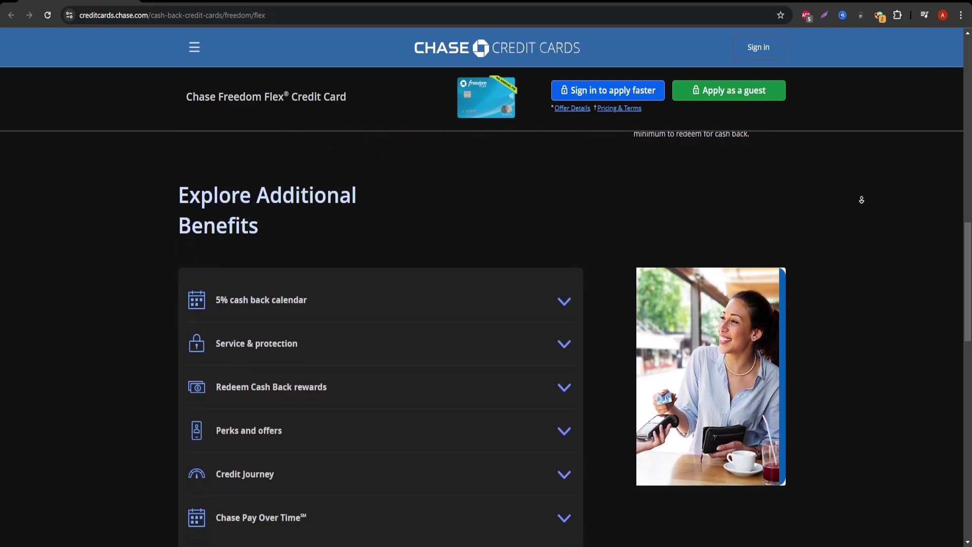
{"action": "scroll", "coordinate": [862, 200], "scroll_direction": "down", "scroll_amount": 1}
{"action": "scroll", "coordinate": [861, 200], "scroll_direction": "down", "scroll_amount": 1}
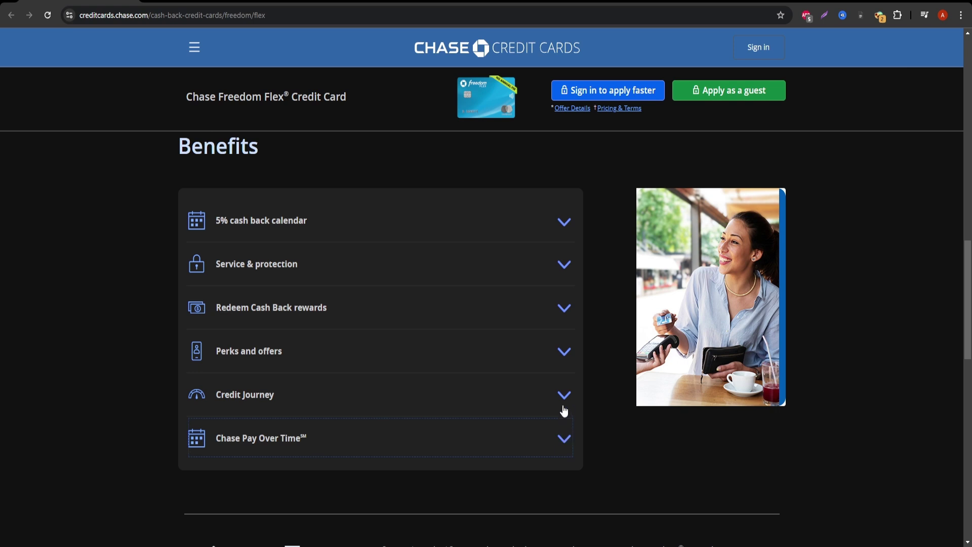
Expand the Credit Journey, Perks and offers, Service & protection and 5% calendar sections, then view Offer Details
{"action": "key", "text": "Return"}
{"action": "key", "text": "Return"}
{"action": "key", "text": "shift+Tab"}
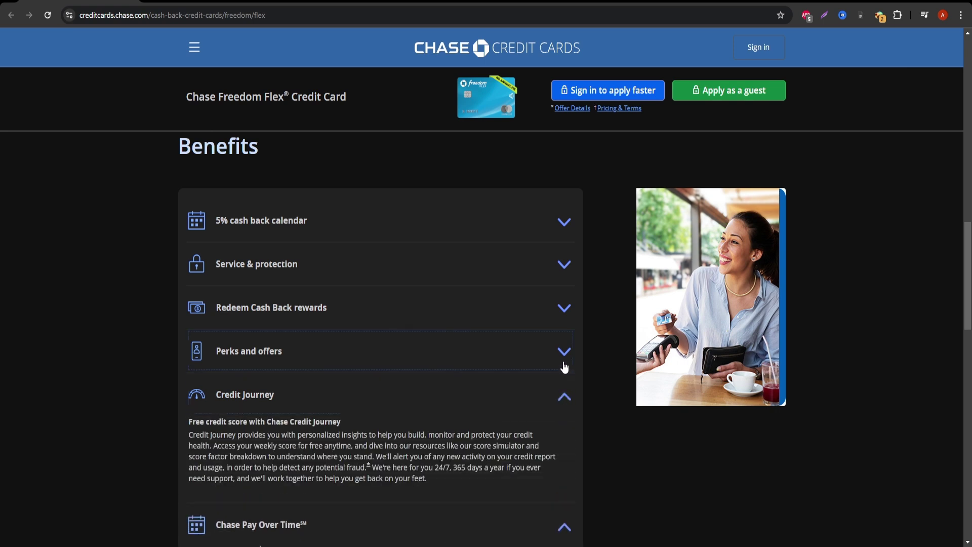
{"action": "key", "text": "Return"}
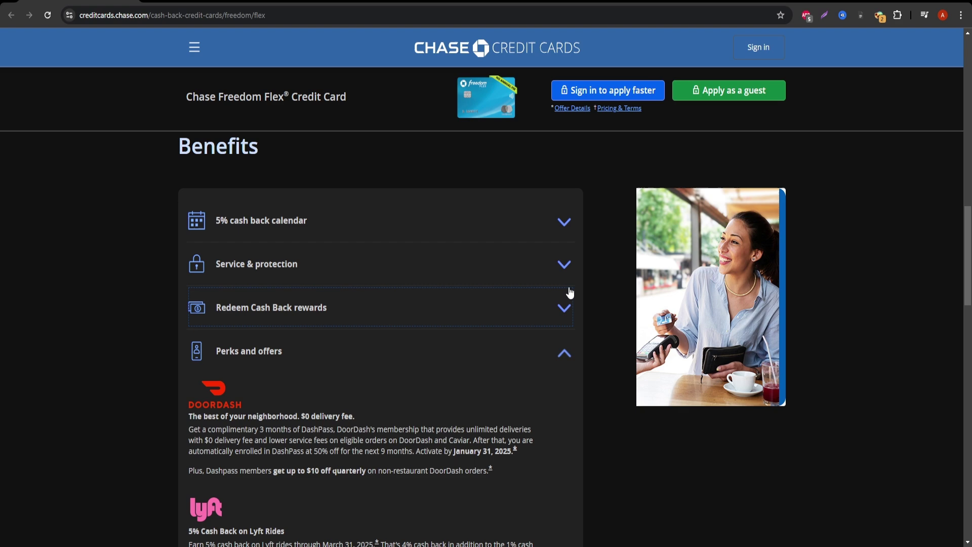
{"action": "key", "text": "Return"}
{"action": "left_click", "coordinate": [566, 272]}
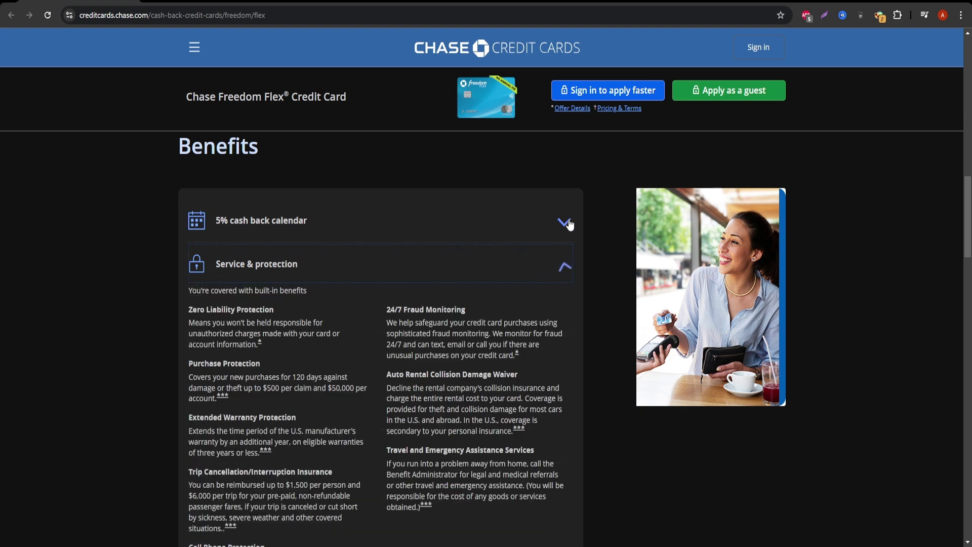
{"action": "left_click", "coordinate": [588, 220]}
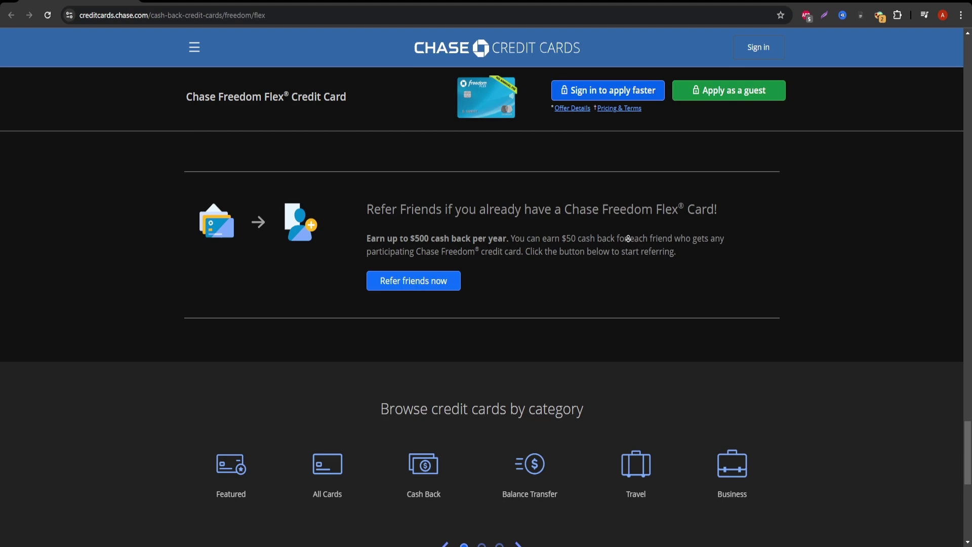
{"action": "middle_click", "coordinate": [628, 238]}
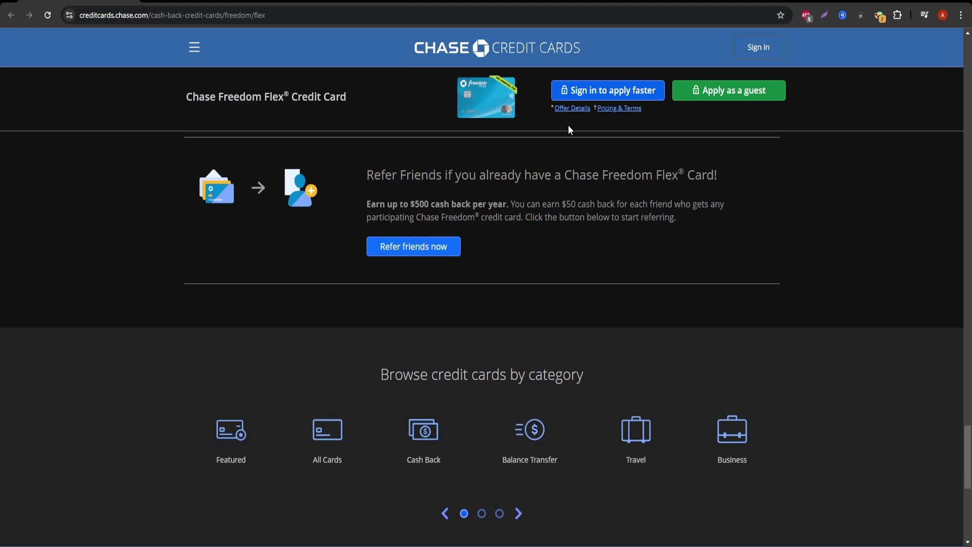
{"action": "left_click", "coordinate": [573, 109]}
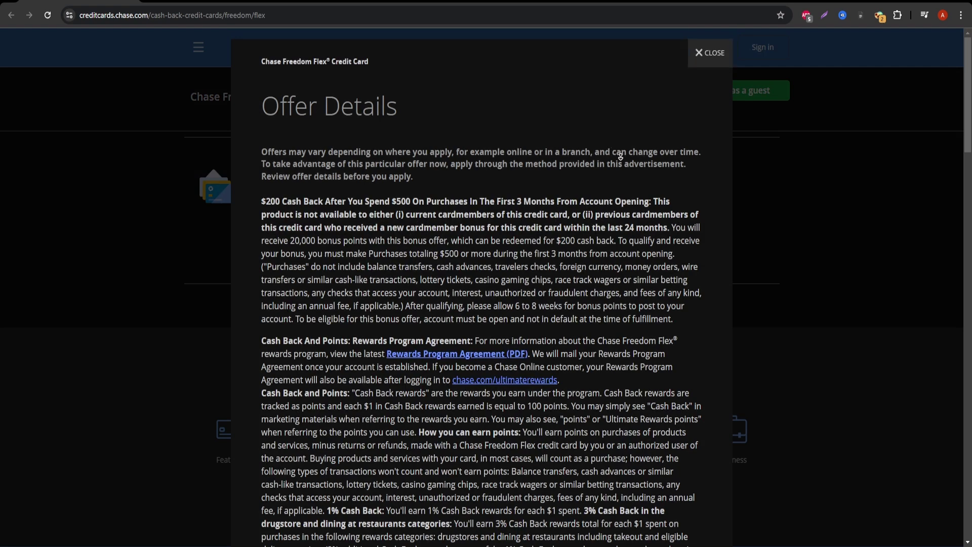
Scroll the Offer Details to the bottom, dismiss them, and bring up the Pricing & Terms page
{"action": "middle_click", "coordinate": [620, 155]}
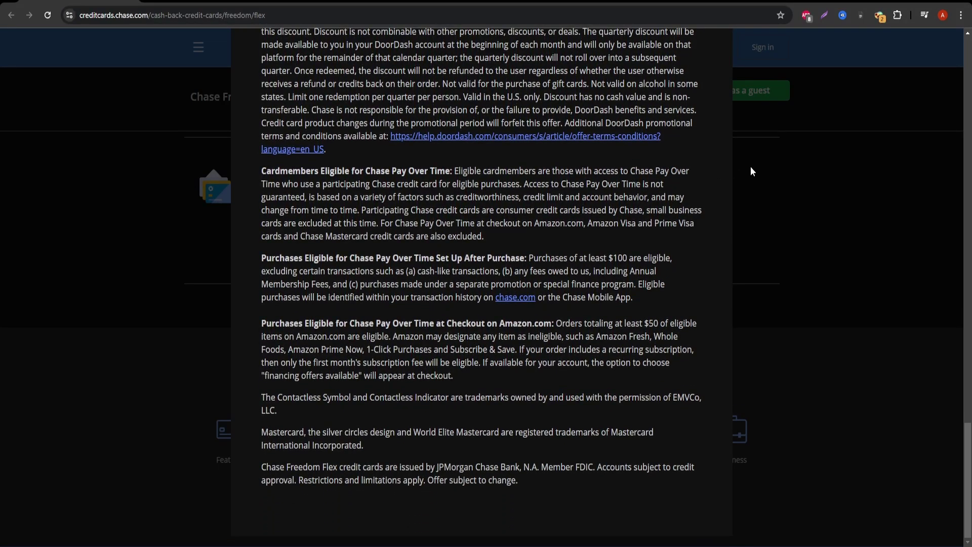
{"action": "left_click", "coordinate": [767, 166]}
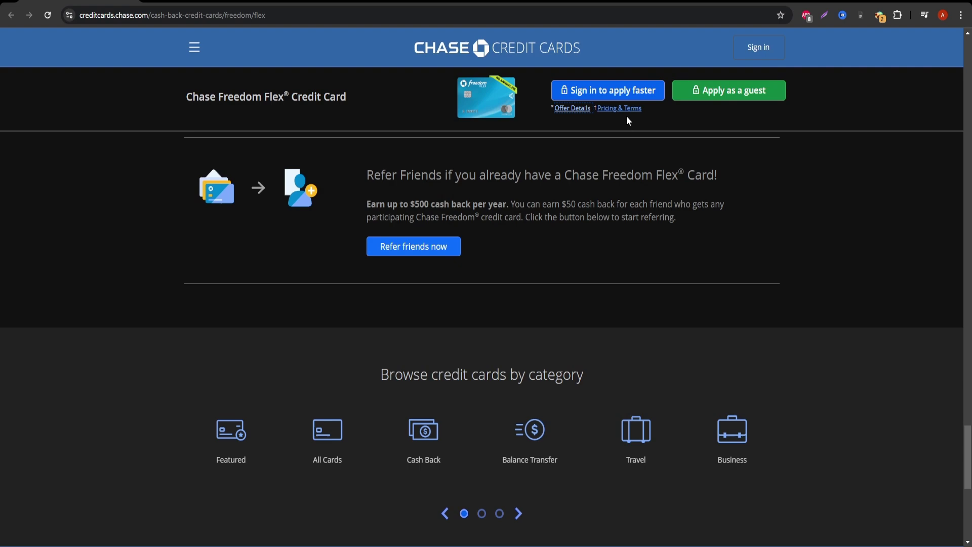
{"action": "left_click", "coordinate": [626, 116]}
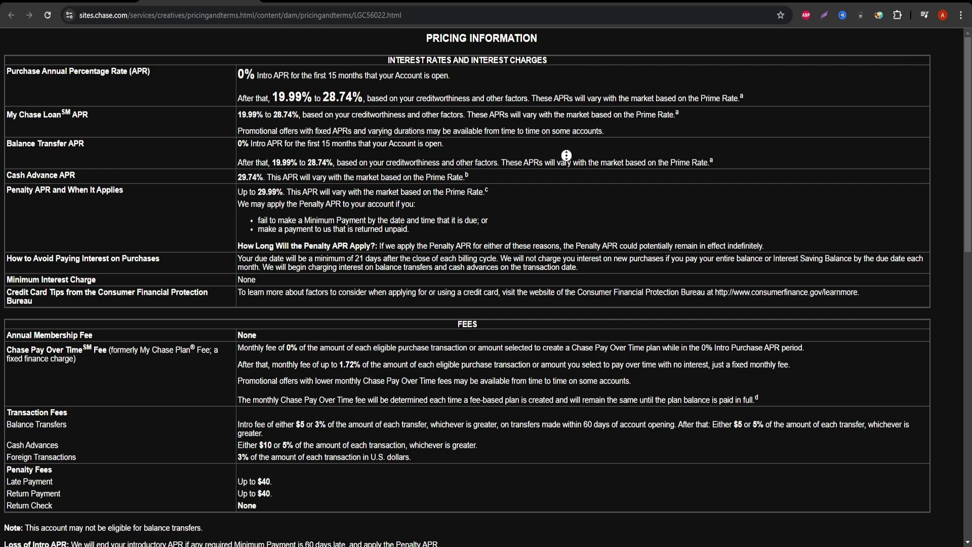
Scroll the Freedom Flex pricing page down into its interest rate and fee tables
{"action": "middle_click", "coordinate": [580, 172]}
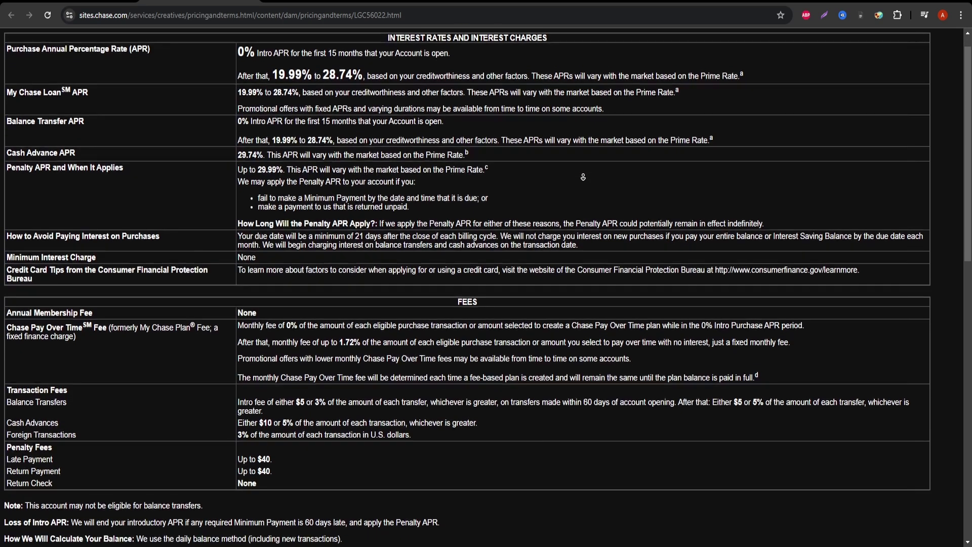